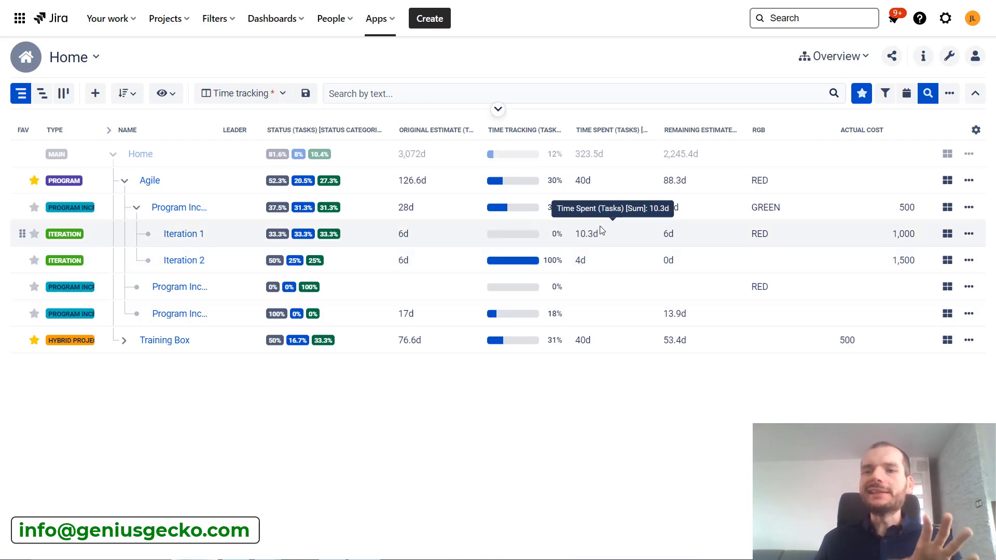
- Browse the Jira apps list, then demonstrate moving a program increment and Iteration 1 in the hierarchy
{"action": "left_click", "coordinate": [383, 19]}
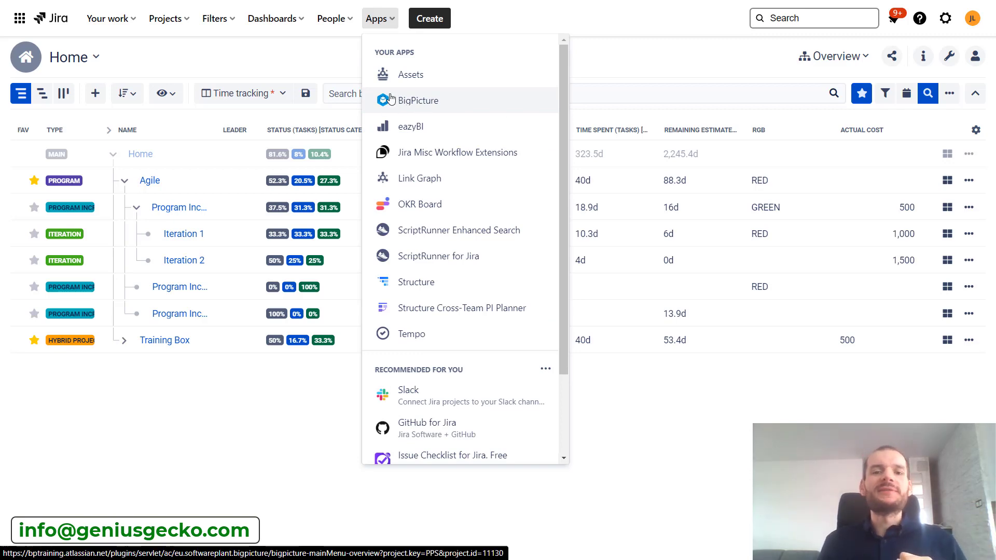
{"action": "left_click", "coordinate": [606, 58]}
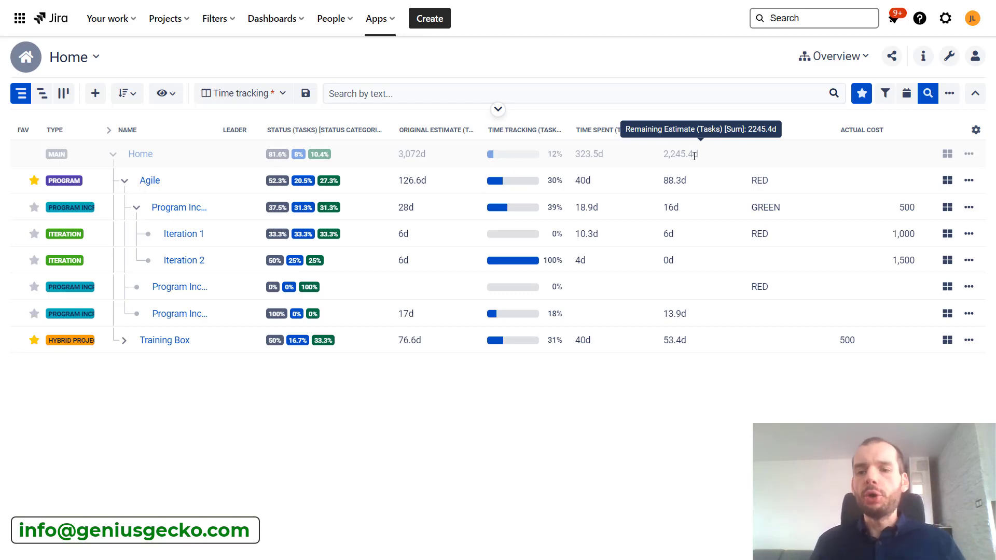
{"action": "left_click_drag", "start_coordinate": [833, 207], "coordinate": [147, 181]}
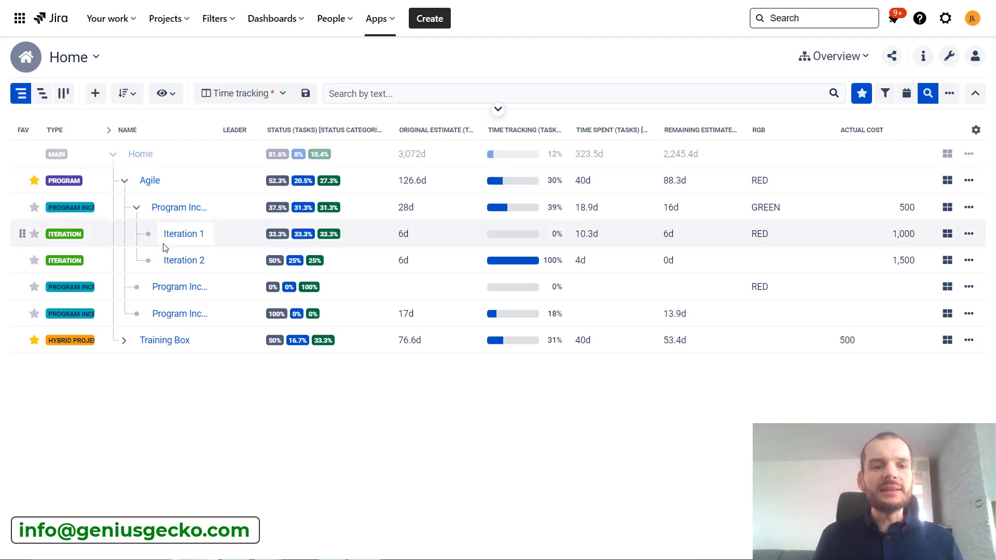
{"action": "left_click_drag", "start_coordinate": [165, 248], "coordinate": [155, 184]}
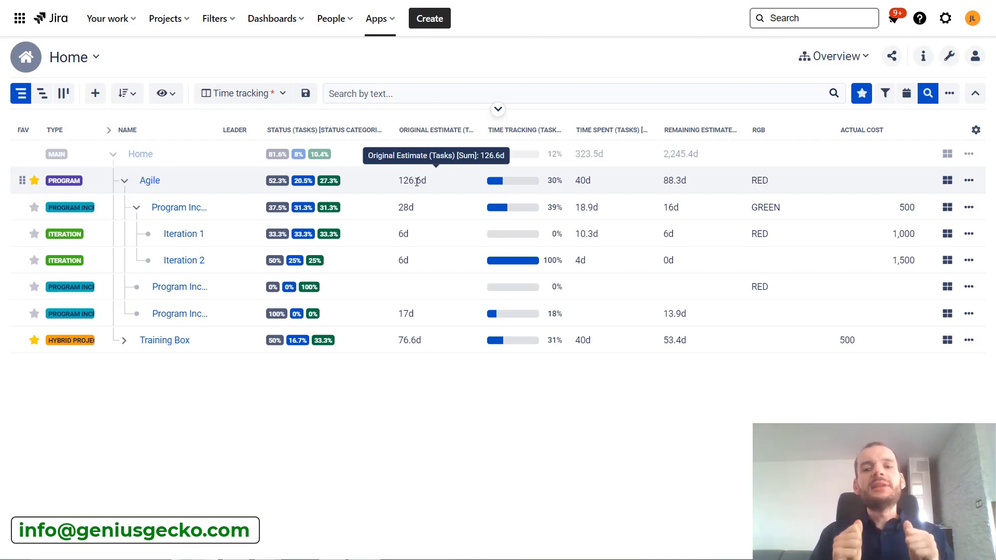
- Open the table's column settings and browse the addable columns list without adding any
{"action": "left_click", "coordinate": [976, 130]}
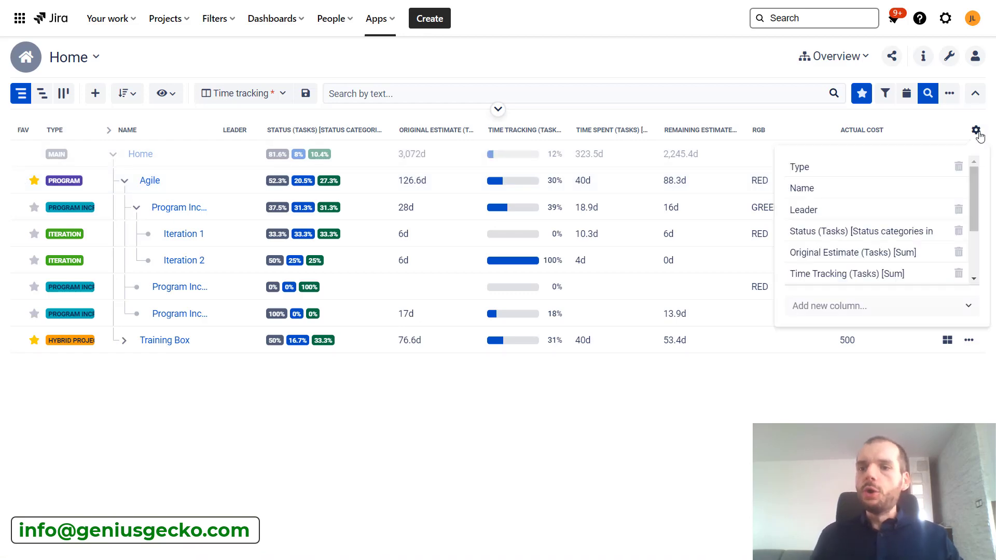
{"action": "left_click", "coordinate": [875, 308]}
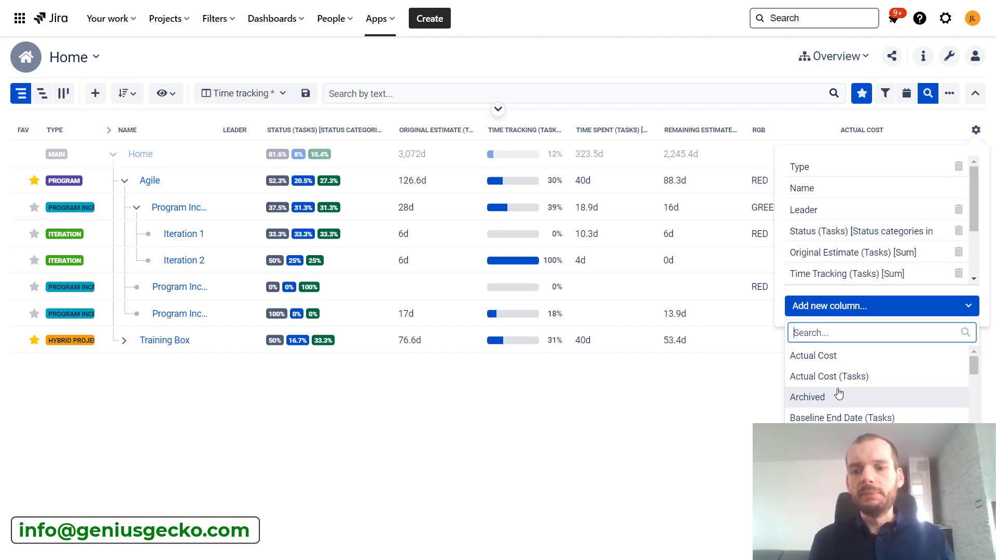
{"action": "scroll", "coordinate": [869, 405], "scroll_direction": "down", "scroll_amount": 1}
{"action": "scroll", "coordinate": [869, 405], "scroll_direction": "down", "scroll_amount": 2}
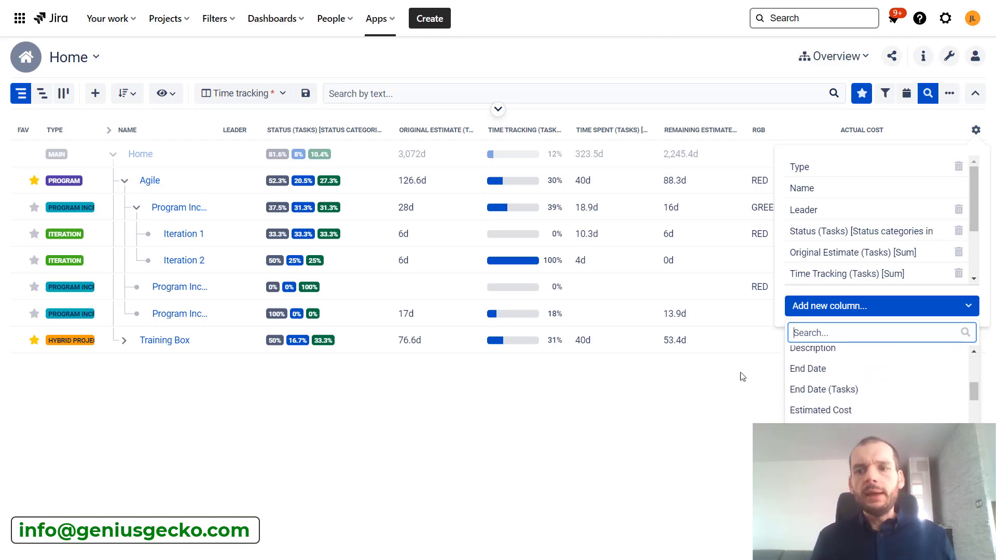
{"action": "scroll", "coordinate": [891, 394], "scroll_direction": "up", "scroll_amount": 3}
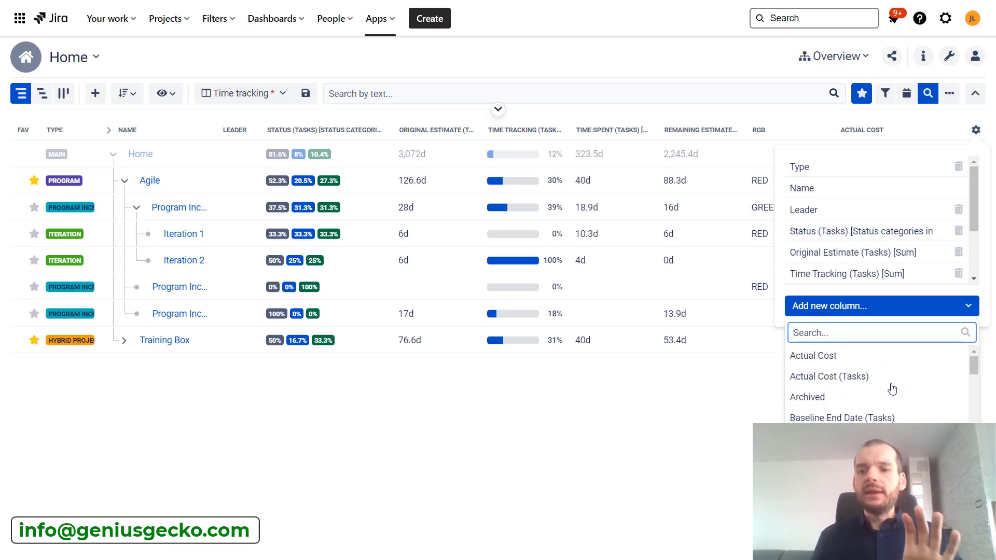
{"action": "left_click", "coordinate": [647, 434]}
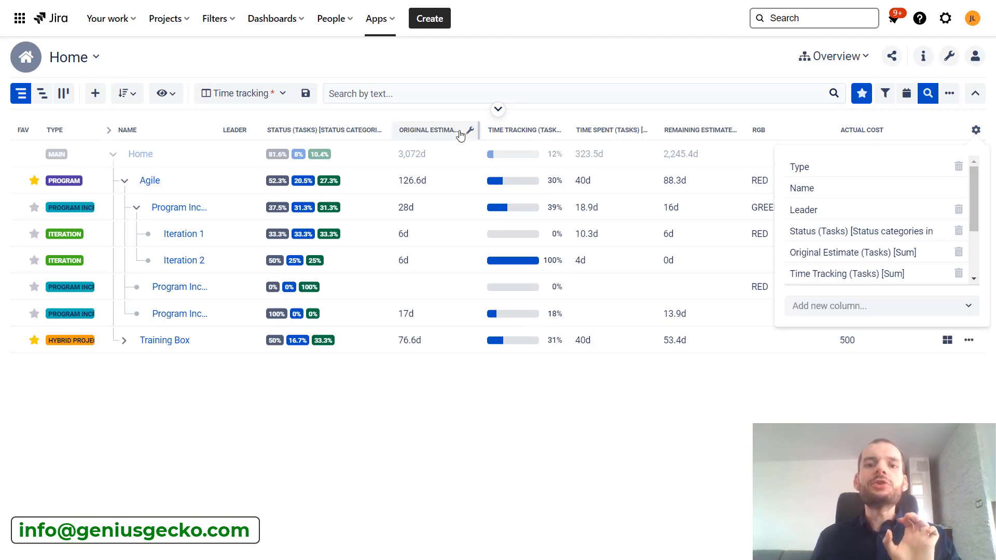
- Close the Manage columns panel to show the full table, including Iteration 1's 1,000 Actual Cost
{"action": "left_click", "coordinate": [975, 130]}
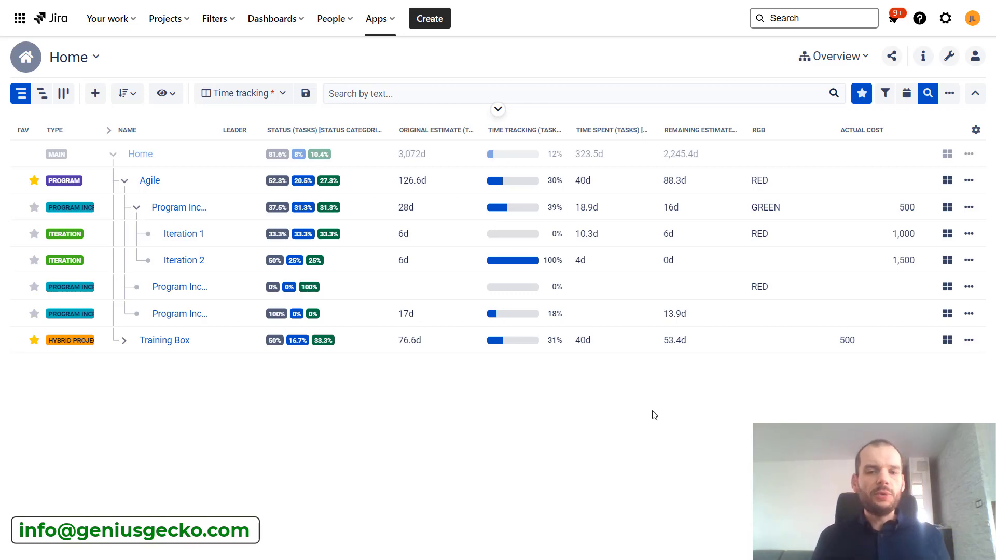
{"action": "mouse_move", "coordinate": [507, 268]}
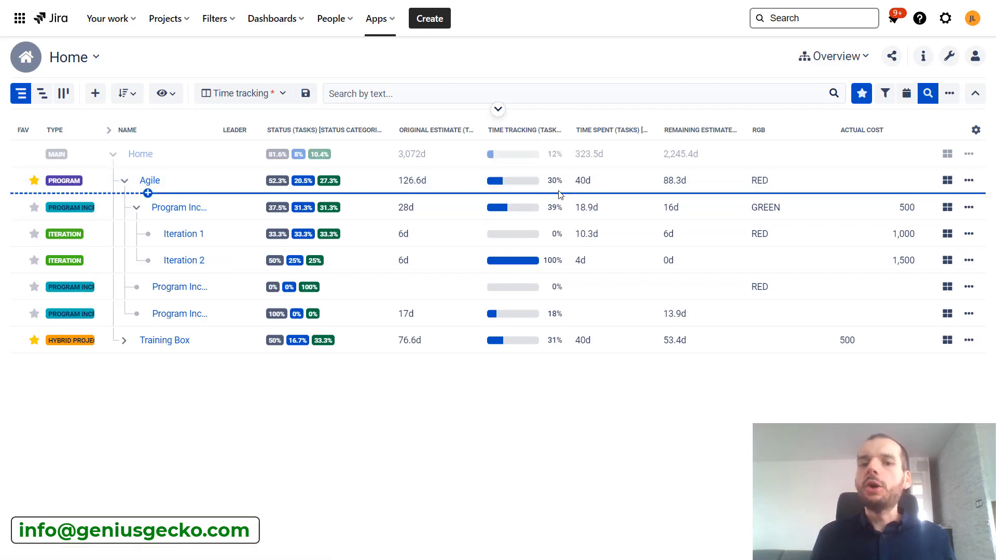
{"action": "mouse_move", "coordinate": [421, 189]}
{"action": "mouse_move", "coordinate": [545, 183]}
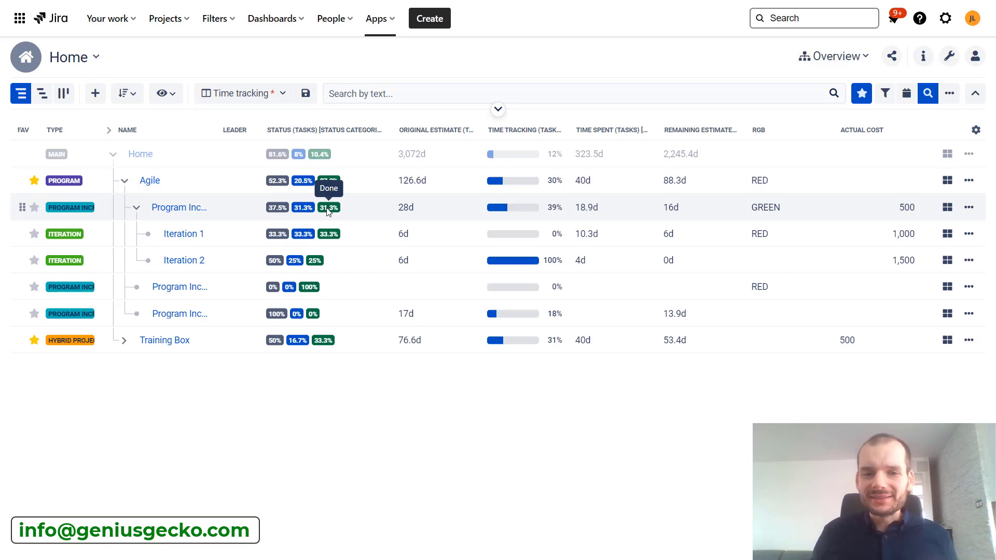
- Search the addable columns for 'story' and add Story Points (Tasks) to the table
{"action": "left_click", "coordinate": [976, 129]}
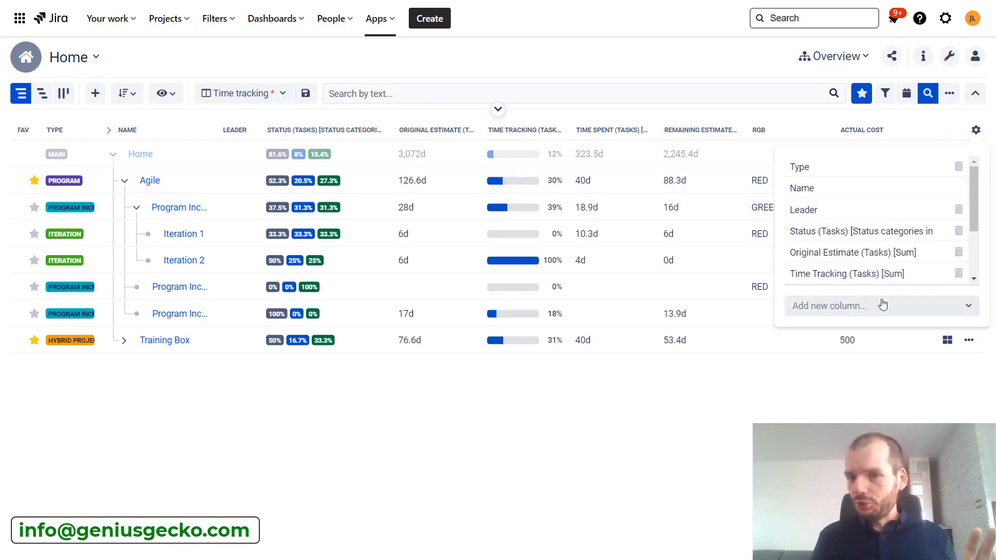
{"action": "left_click_drag", "start_coordinate": [970, 201], "coordinate": [976, 238]}
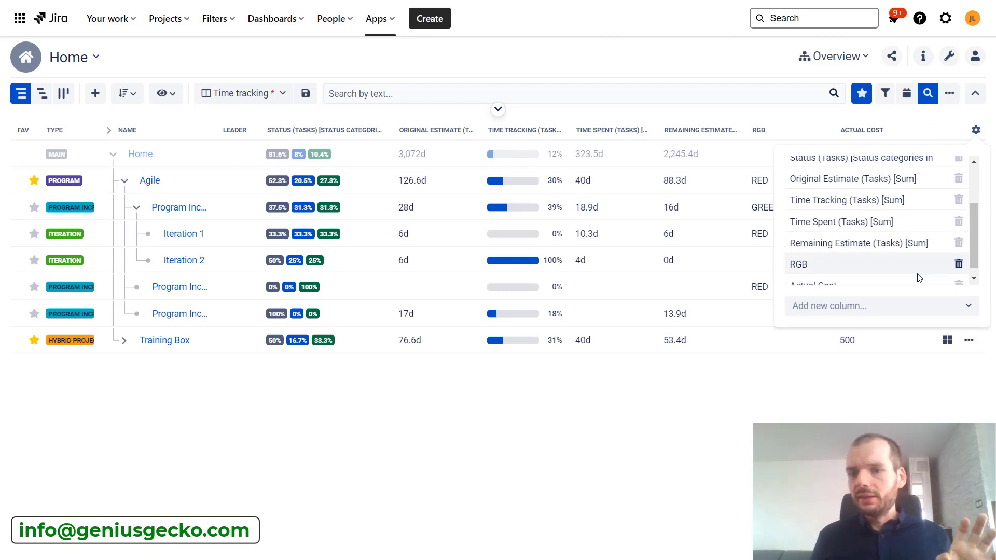
{"action": "left_click", "coordinate": [890, 310]}
{"action": "type", "text": "st"}
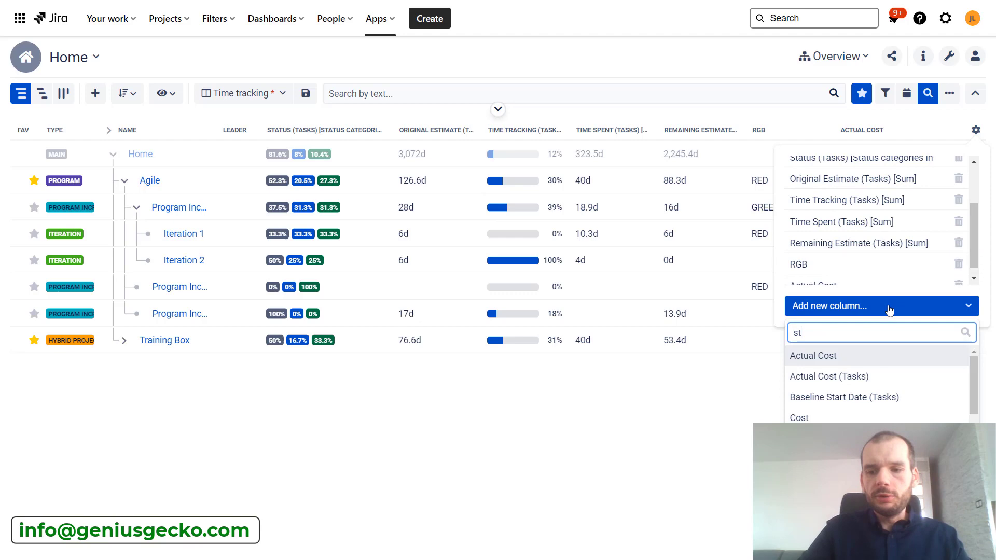
{"action": "type", "text": "r"}
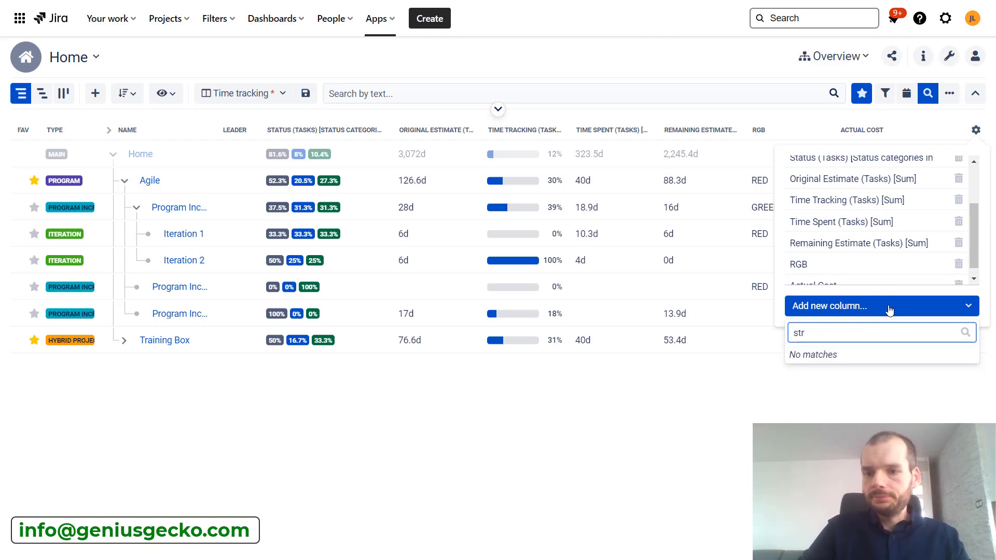
{"action": "key", "text": "BackSpace"}
{"action": "key", "text": "BackSpace"}
{"action": "type", "text": "tory"}
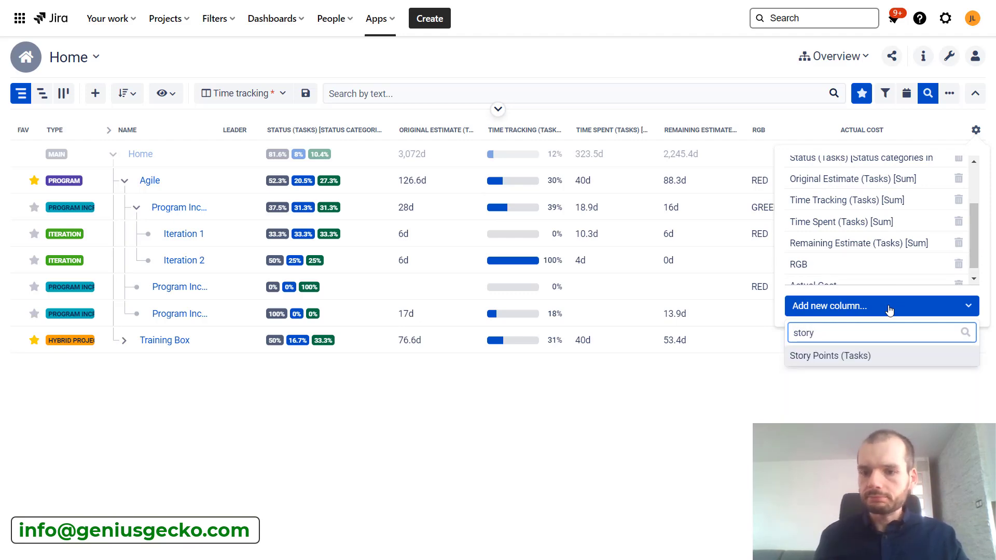
{"action": "left_click", "coordinate": [865, 356]}
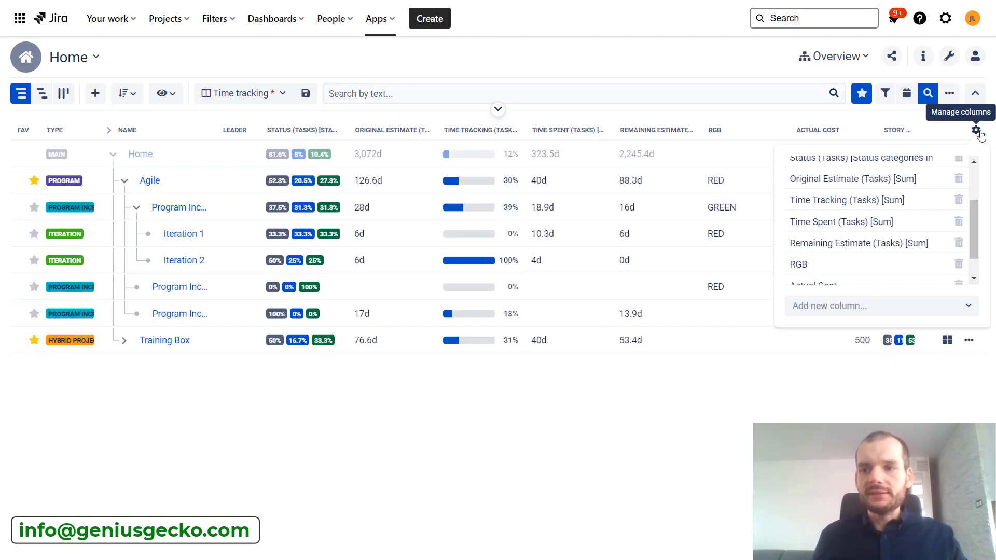
{"action": "left_click", "coordinate": [976, 130]}
- Narrow the Actual Cost column and bring up the Home row's options
{"action": "left_click_drag", "start_coordinate": [876, 131], "coordinate": [811, 137]}
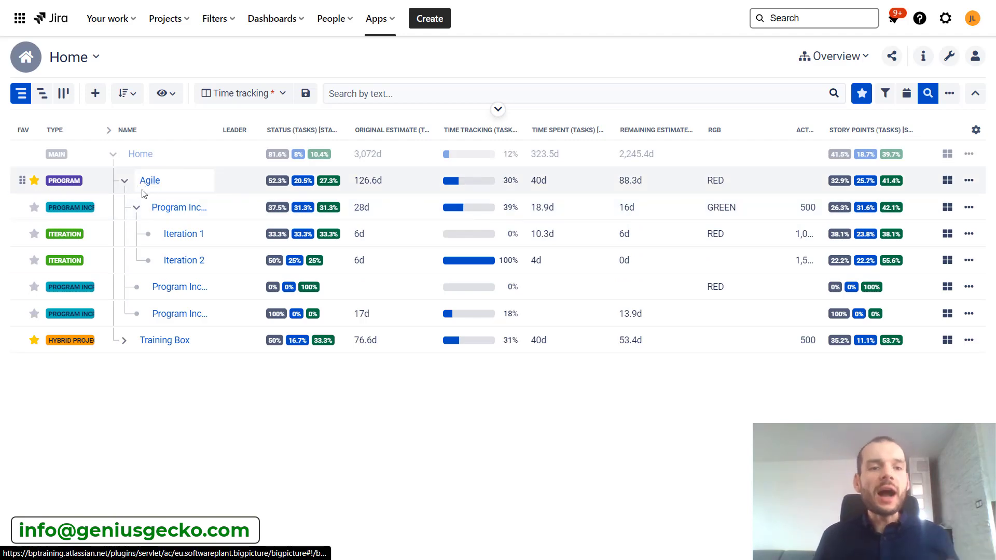
{"action": "left_click_drag", "start_coordinate": [142, 185], "coordinate": [122, 171]}
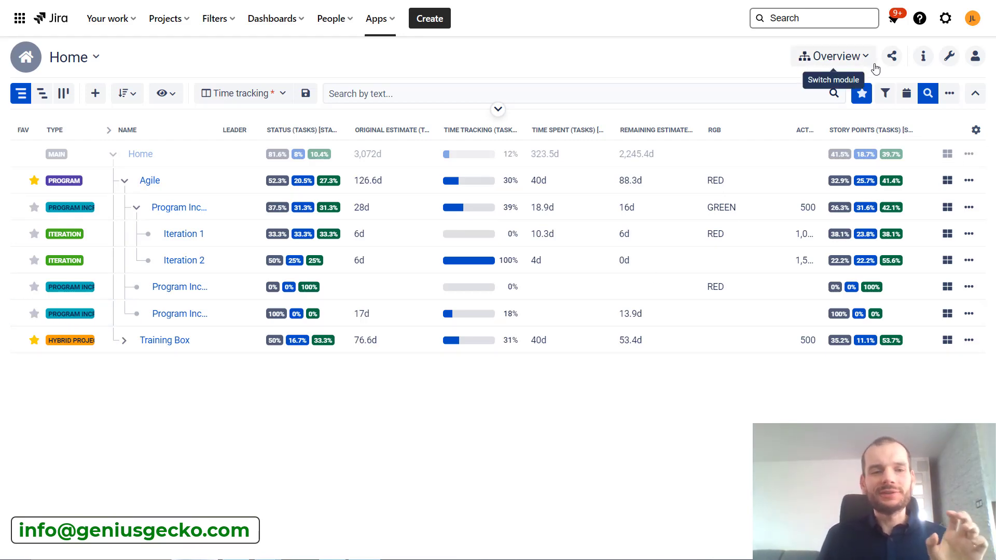
{"action": "left_click", "coordinate": [970, 154]}
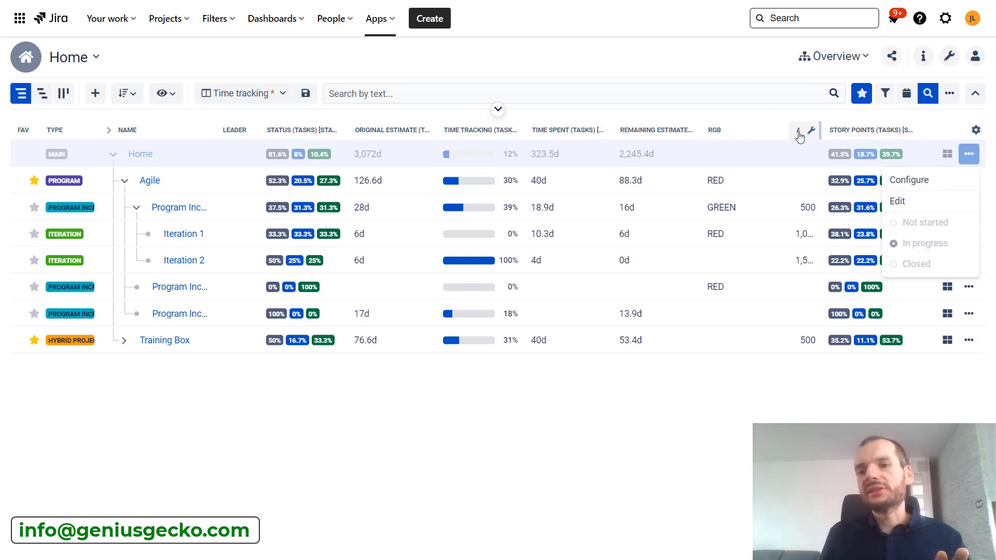
- Delete the Story Points (Tasks) column from the table's column list
{"action": "left_click", "coordinate": [976, 129]}
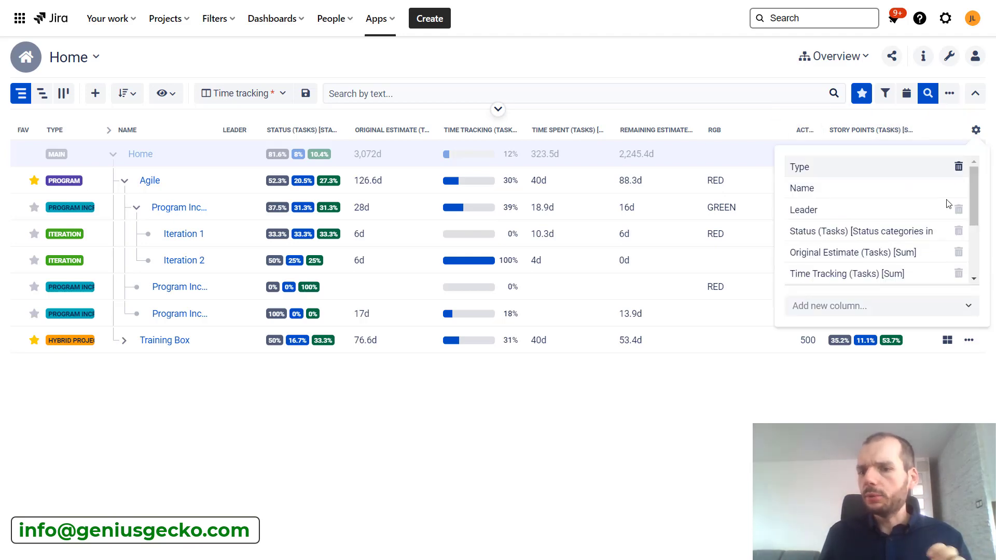
{"action": "scroll", "coordinate": [931, 280], "scroll_direction": "down", "scroll_amount": 2}
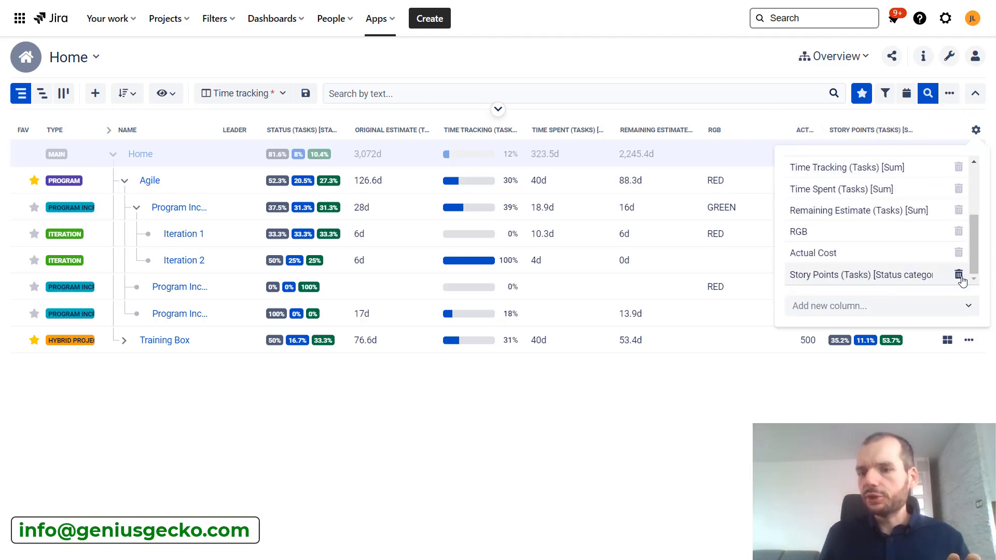
{"action": "left_click", "coordinate": [743, 79]}
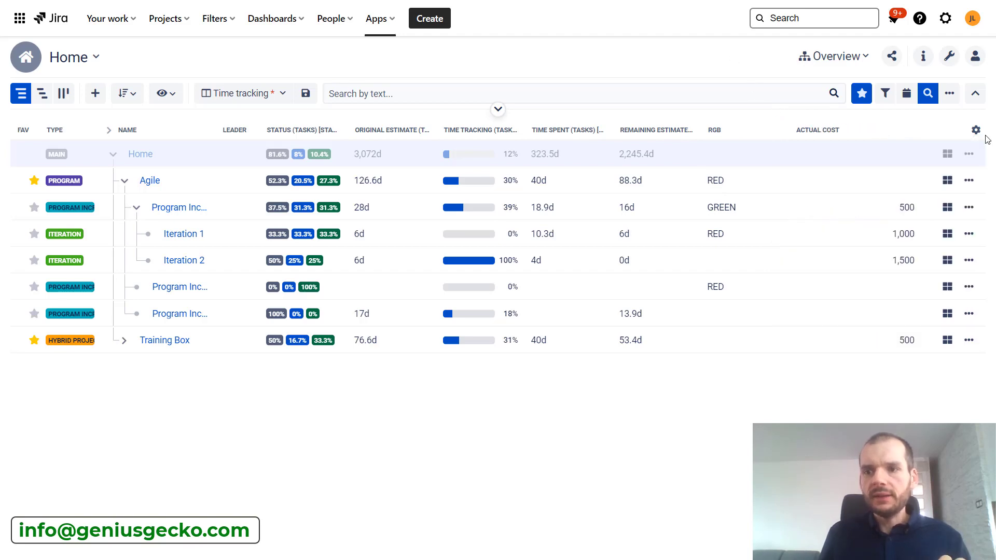
- Go to Home's Configure settings, Overview > Box Columns, and review fields like Cost, Time and Actual Cost
{"action": "left_click", "coordinate": [970, 155]}
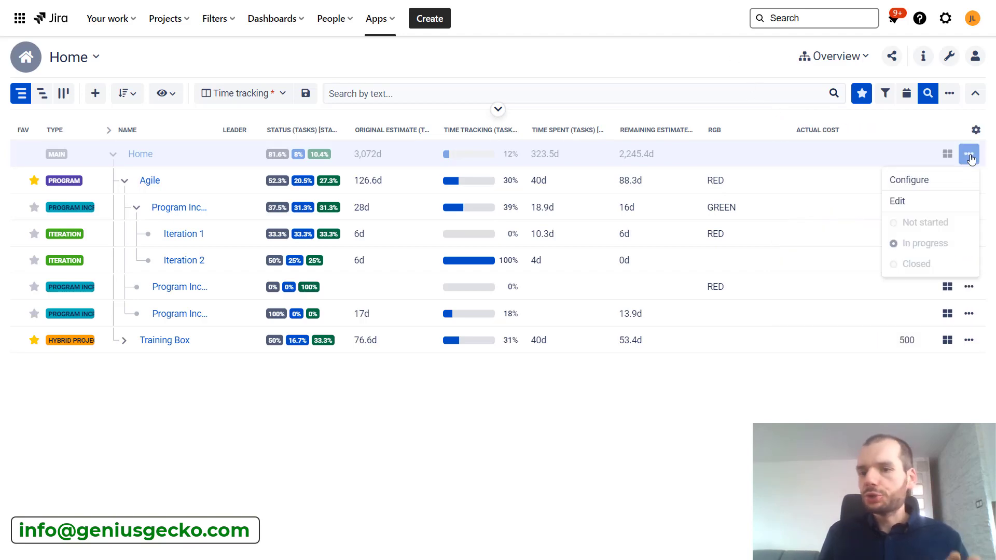
{"action": "left_click", "coordinate": [928, 188]}
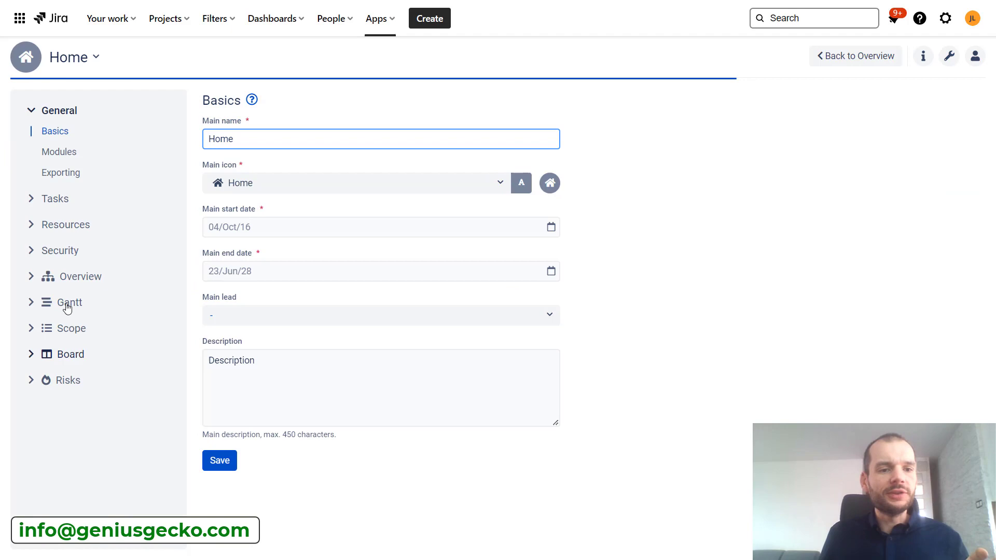
{"action": "left_click", "coordinate": [32, 276]}
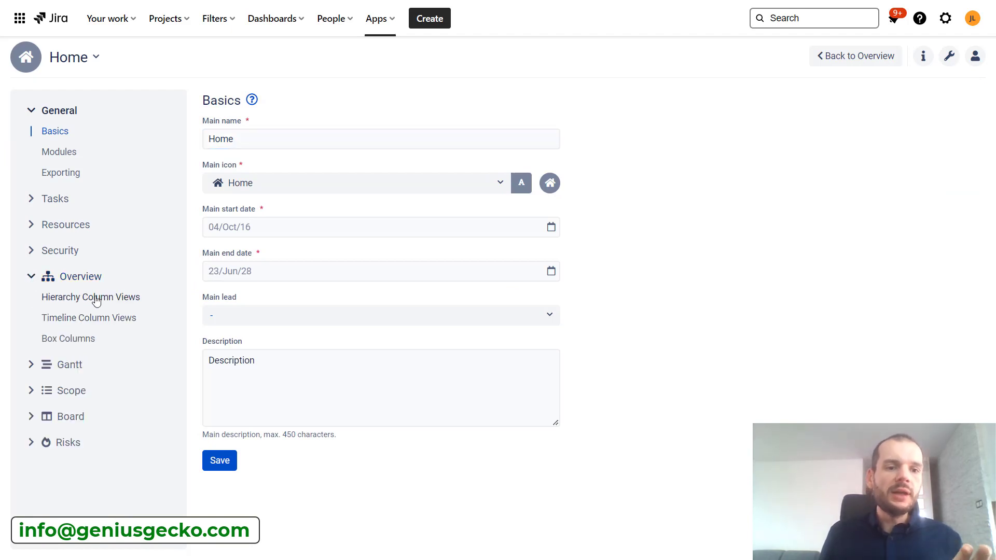
{"action": "left_click", "coordinate": [79, 342]}
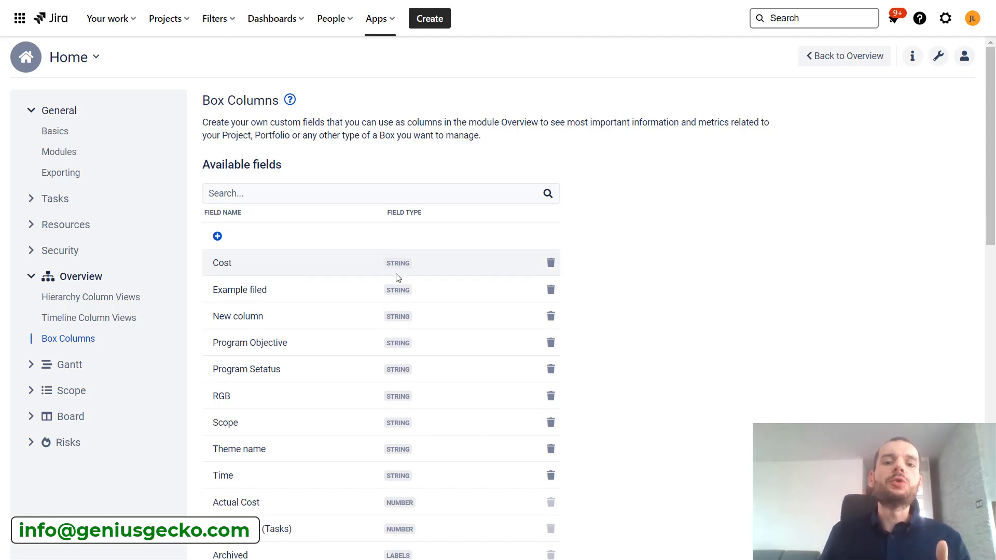
{"action": "scroll", "coordinate": [402, 440], "scroll_direction": "down", "scroll_amount": 5}
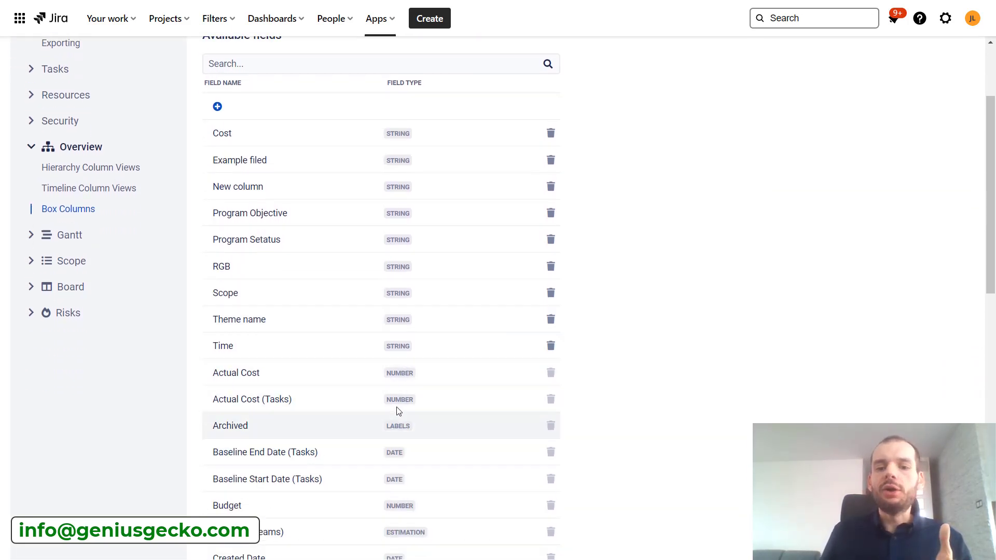
{"action": "scroll", "coordinate": [398, 444], "scroll_direction": "up", "scroll_amount": 6}
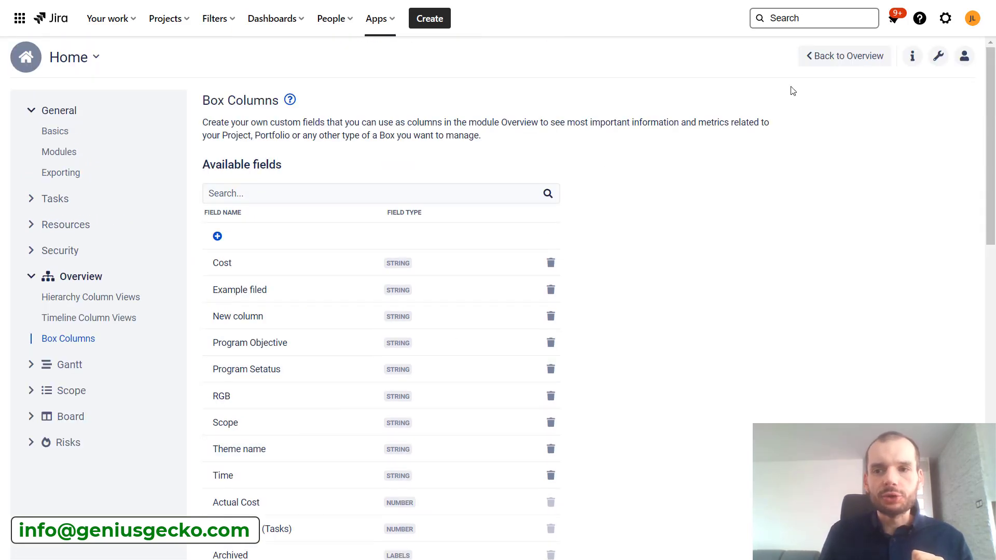
{"action": "scroll", "coordinate": [275, 311], "scroll_direction": "down", "scroll_amount": 3}
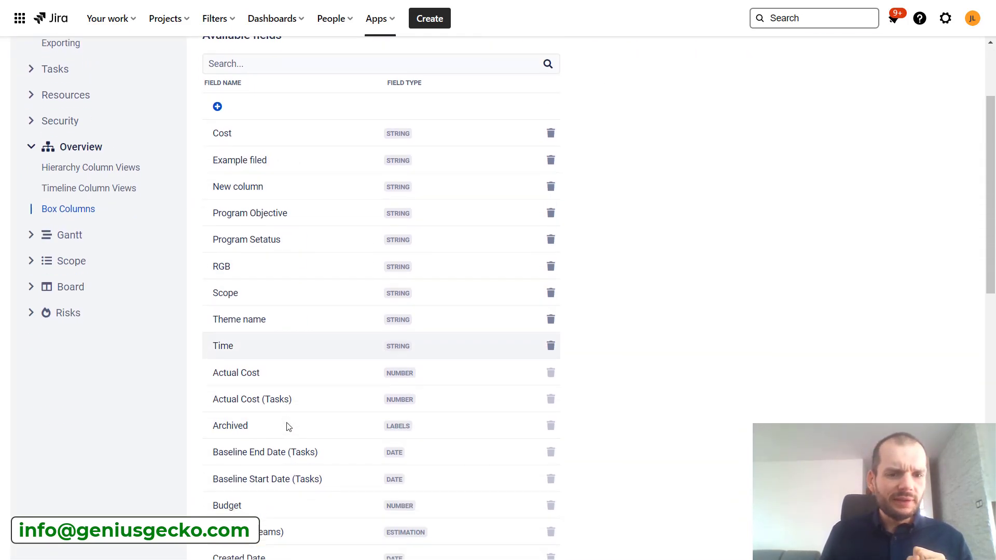
{"action": "scroll", "coordinate": [593, 355], "scroll_direction": "up", "scroll_amount": 3}
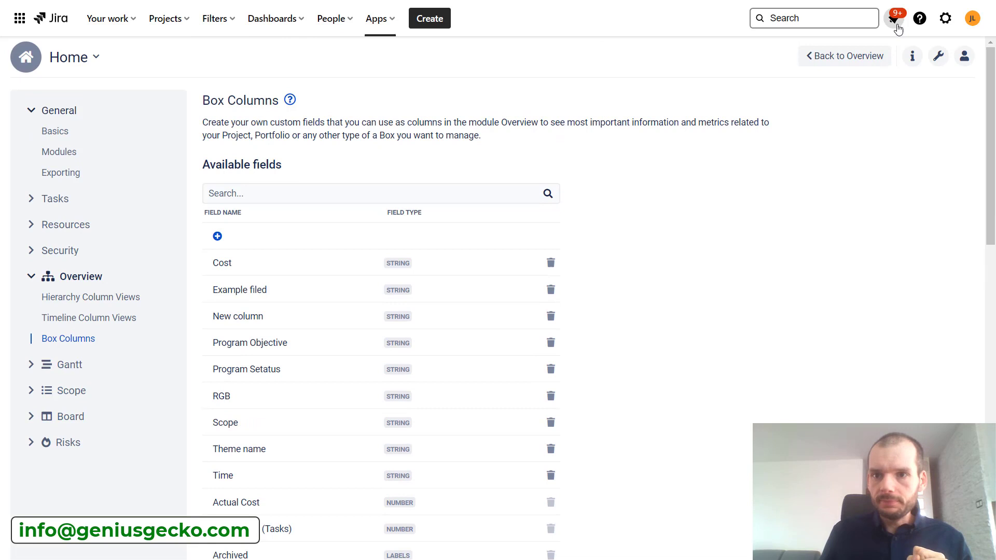
- Back on the Overview, change Iteration 1's Actual Cost from 1000 to 100, then open the column's aggregation options
{"action": "left_click", "coordinate": [841, 56]}
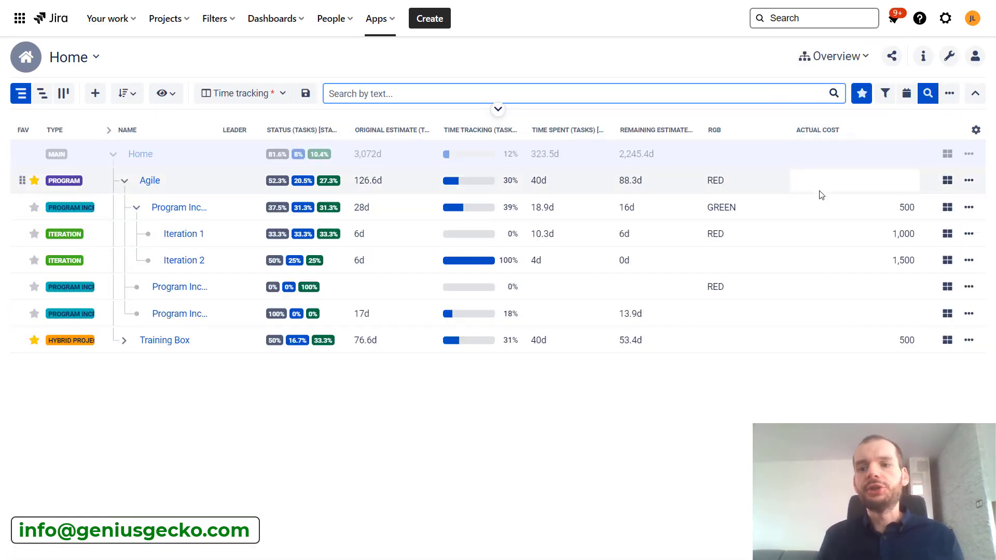
{"action": "left_click", "coordinate": [848, 239]}
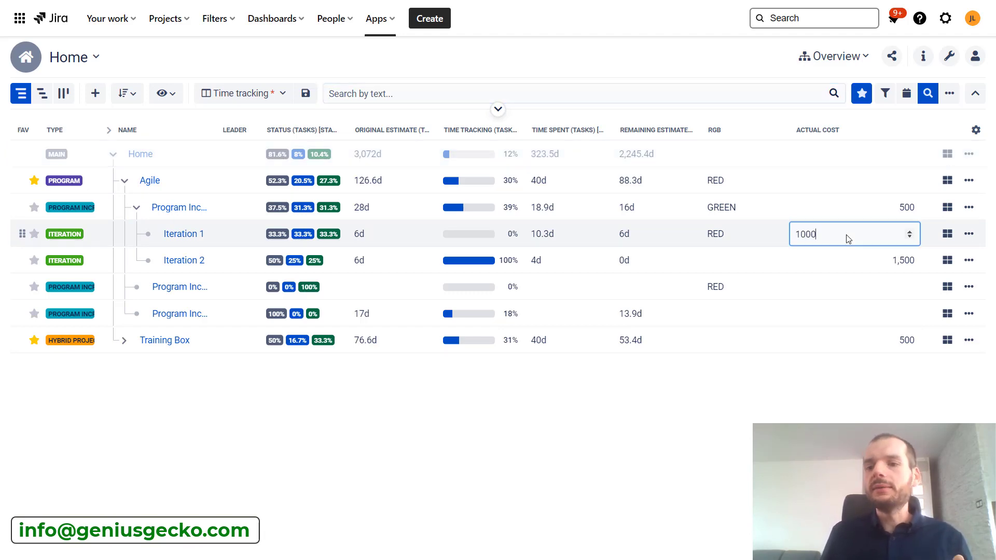
{"action": "left_click_drag", "start_coordinate": [886, 239], "coordinate": [797, 238]}
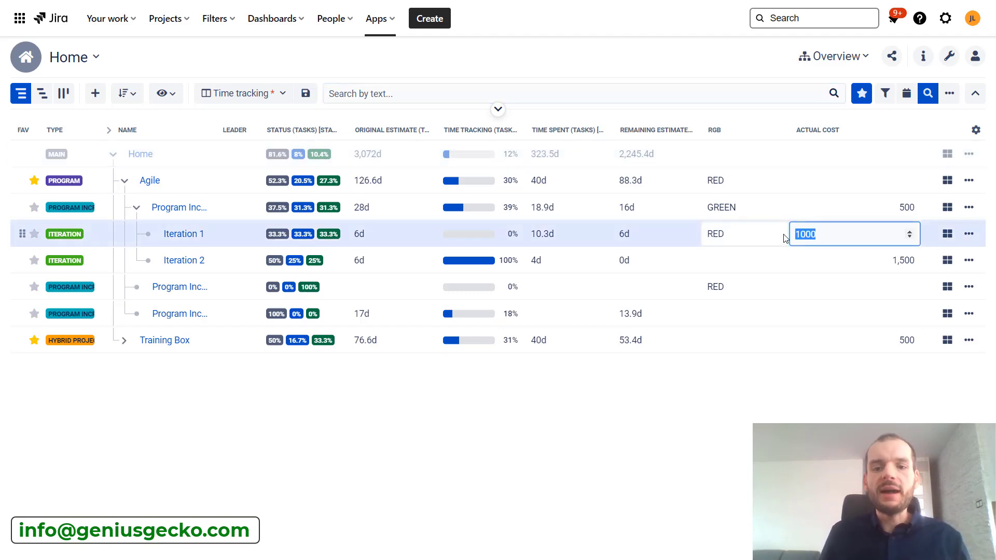
{"action": "type", "text": "100"}
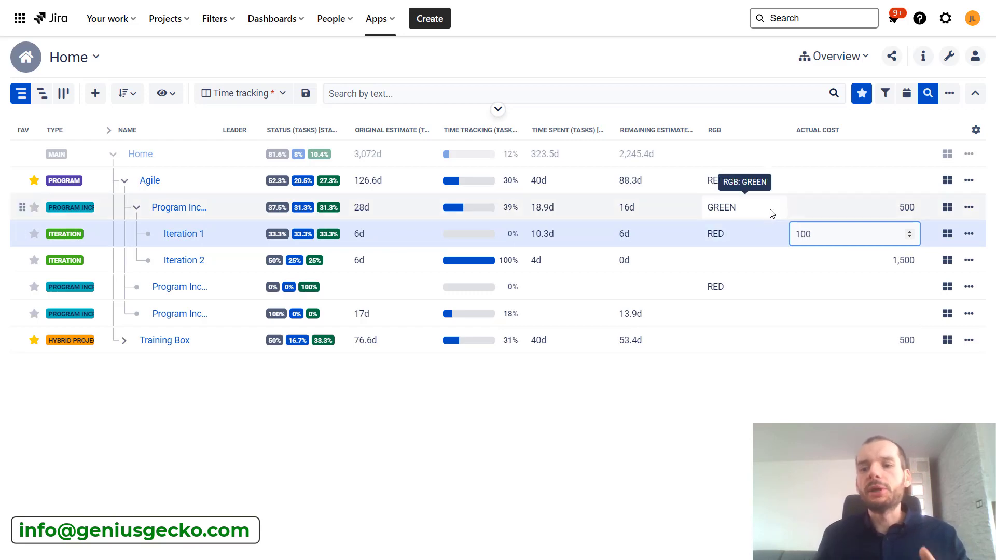
{"action": "key", "text": "Return"}
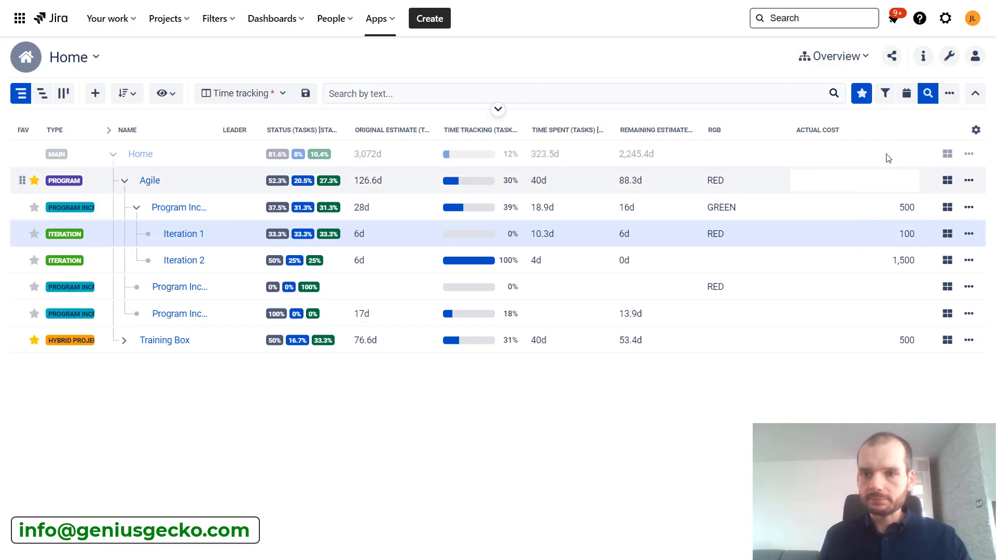
{"action": "left_click", "coordinate": [911, 132]}
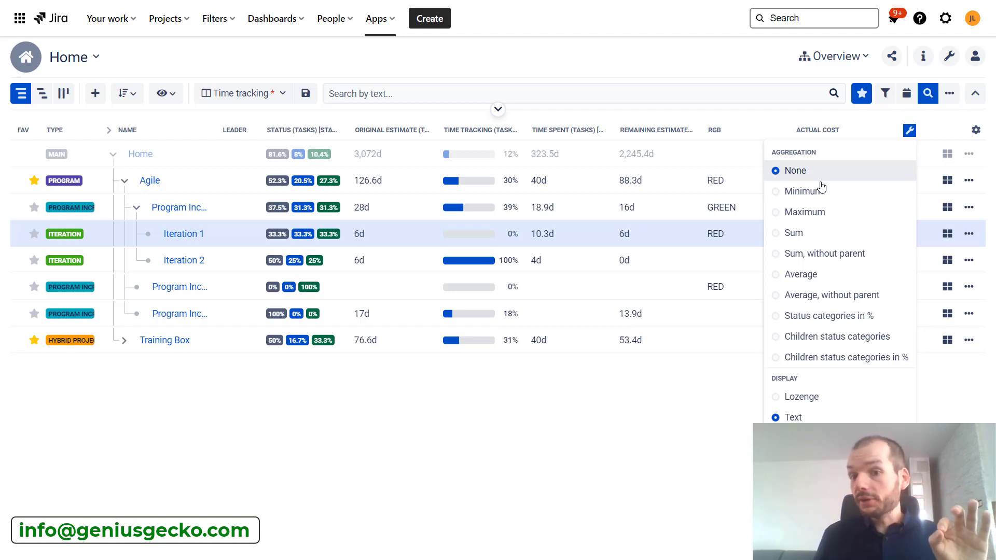
- Set Actual Cost aggregation to Sum and inspect the rolled-up 2,100 value for Agile
{"action": "left_click", "coordinate": [841, 240]}
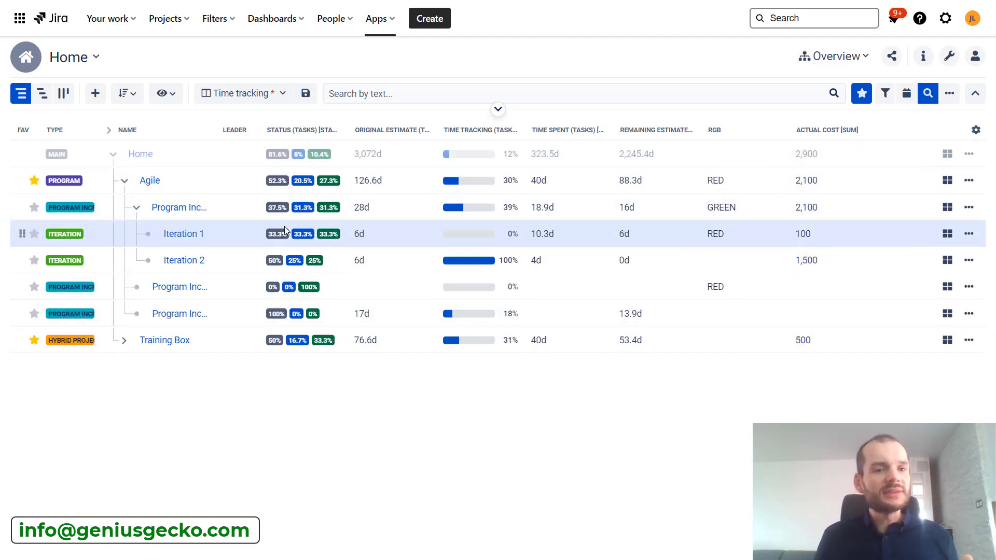
{"action": "double_click", "coordinate": [799, 206]}
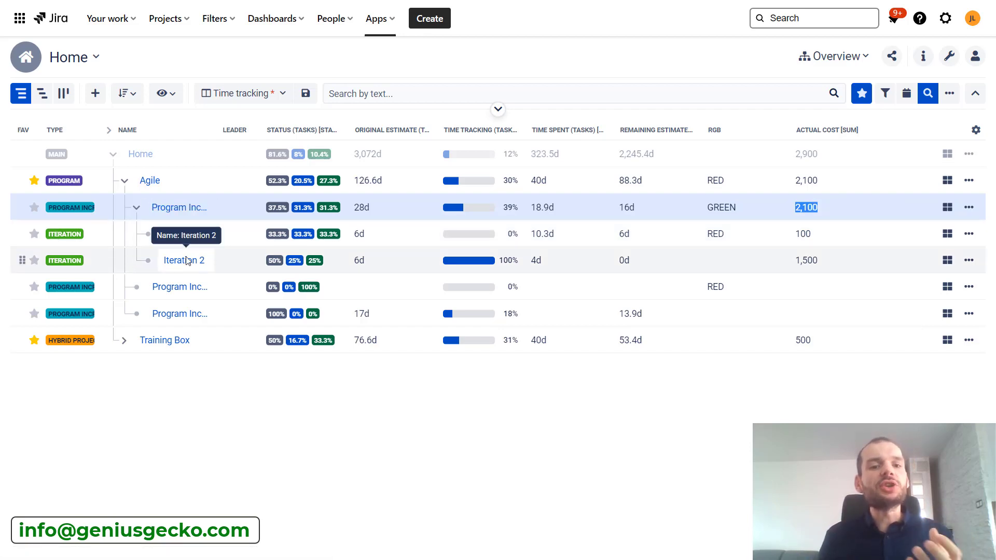
{"action": "mouse_move", "coordinate": [190, 264]}
{"action": "left_mouse_down"}
{"action": "mouse_move", "coordinate": [203, 249]}
{"action": "mouse_move", "coordinate": [201, 258]}
{"action": "mouse_move", "coordinate": [705, 208]}
{"action": "mouse_move", "coordinate": [853, 274]}
{"action": "left_mouse_up"}
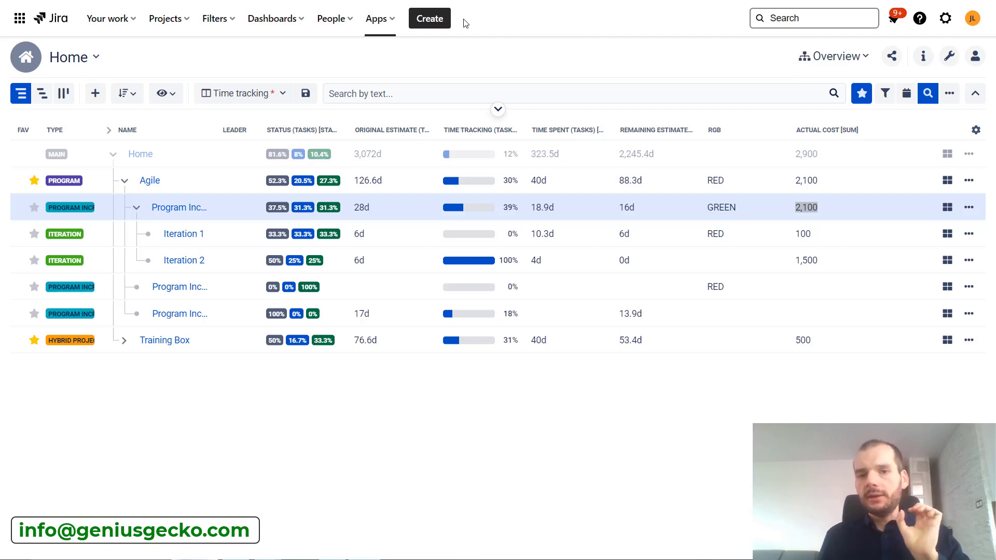
- Open the Training Dashboard and scroll through its Calendar, Roadmap and Overview gadgets
{"action": "left_click", "coordinate": [290, 26]}
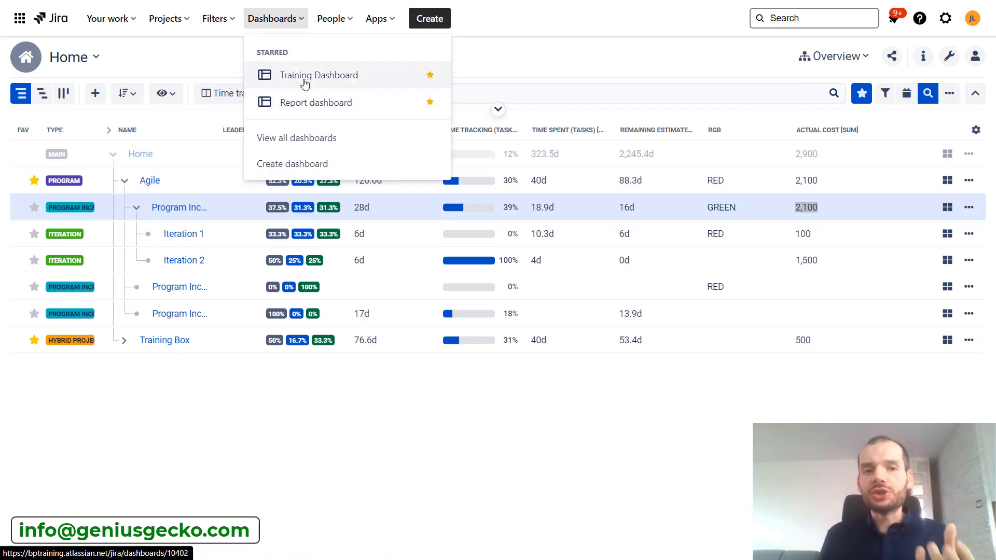
{"action": "left_click", "coordinate": [305, 84]}
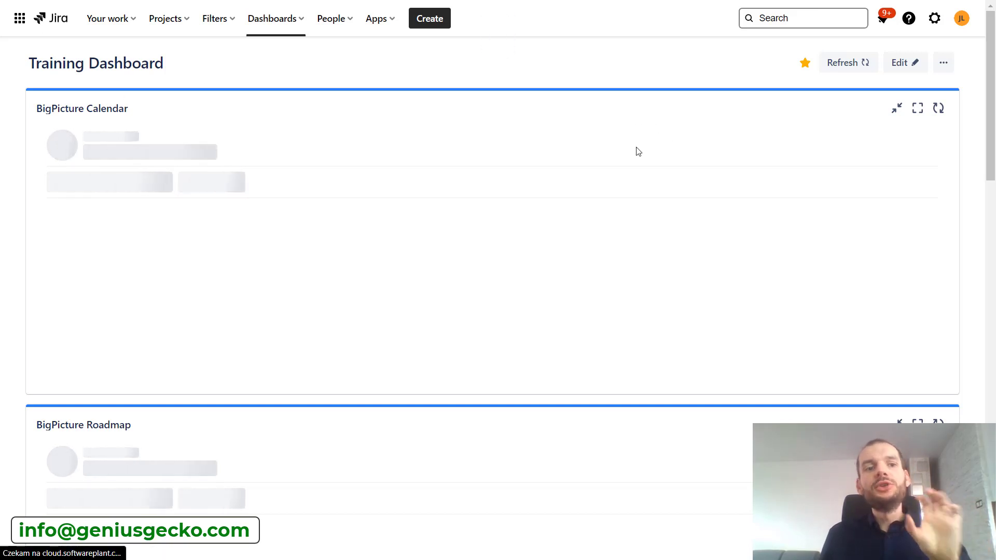
{"action": "left_click_drag", "start_coordinate": [994, 103], "coordinate": [988, 21]}
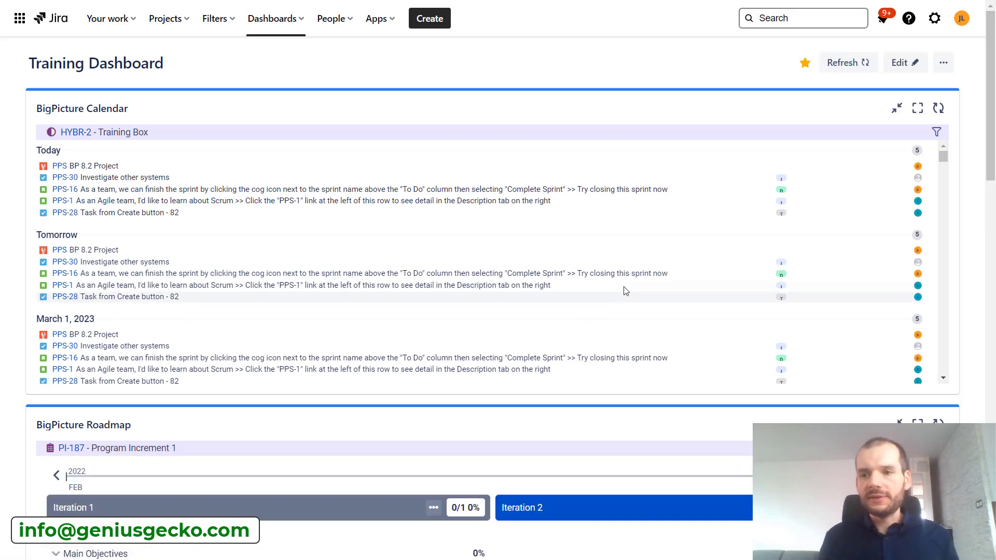
{"action": "left_click_drag", "start_coordinate": [990, 104], "coordinate": [974, 393]}
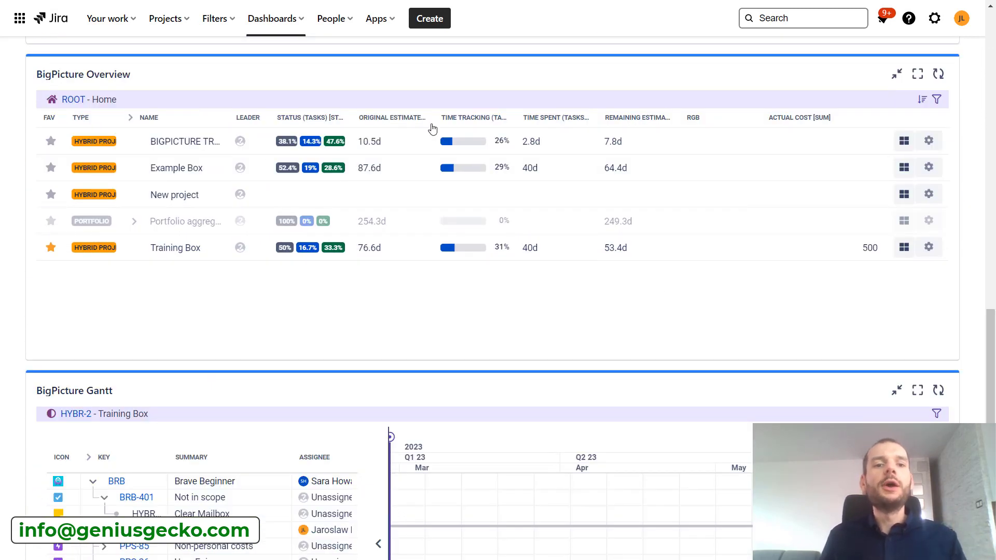
{"action": "scroll", "coordinate": [450, 426], "scroll_direction": "down", "scroll_amount": 3}
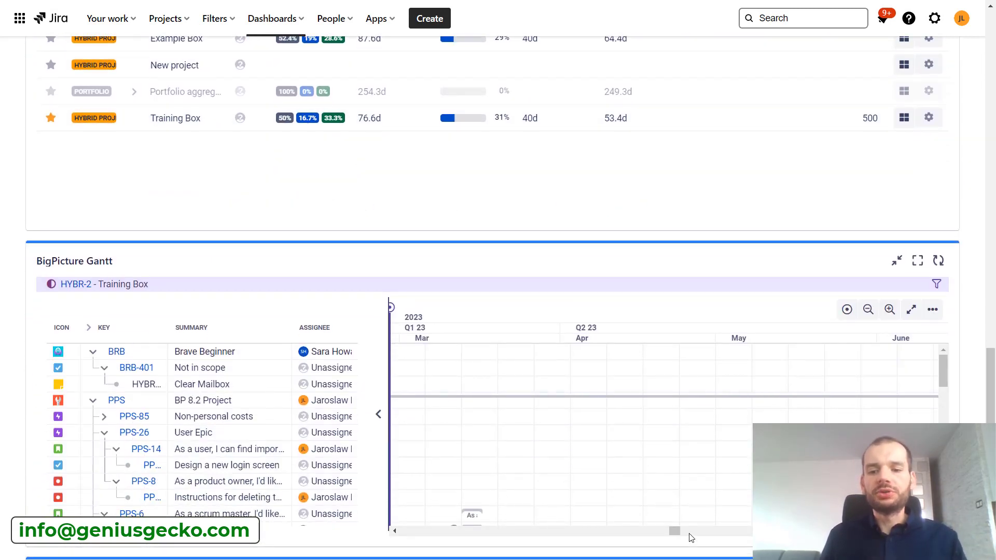
{"action": "left_click_drag", "start_coordinate": [674, 529], "coordinate": [669, 530]}
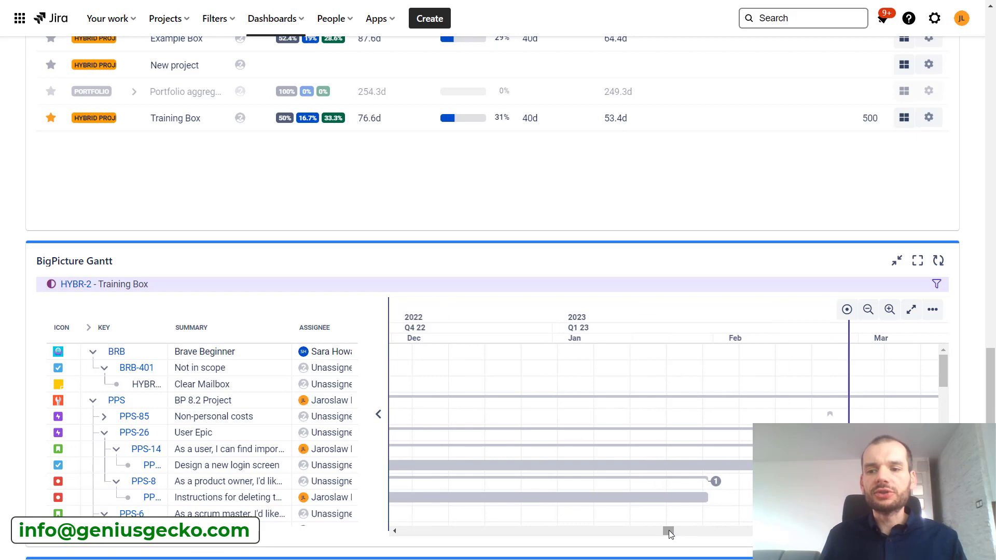
- Scale the Gantt gadget's timeline to fit the Non-personal costs task, then return to the top
{"action": "left_click", "coordinate": [255, 419]}
{"action": "left_click", "coordinate": [913, 311]}
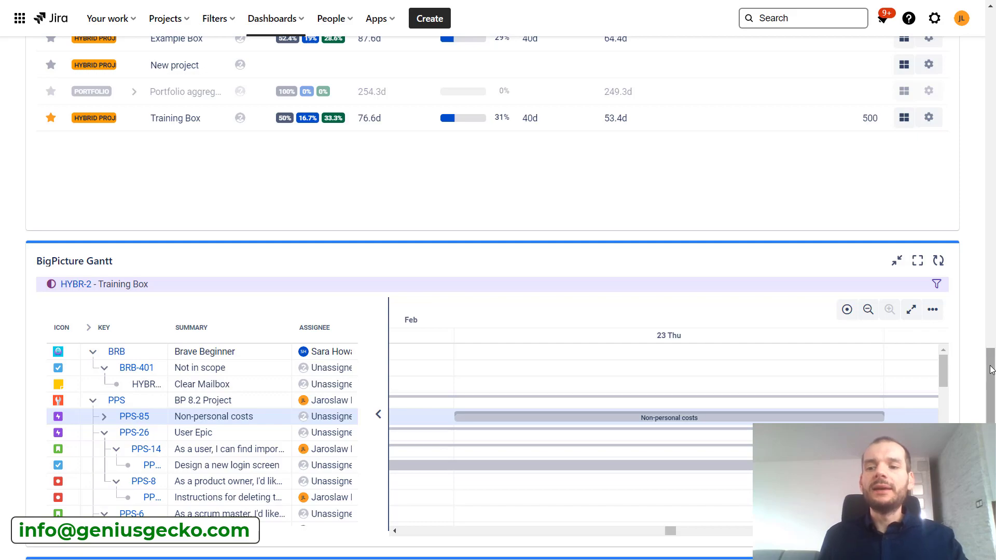
{"action": "left_click_drag", "start_coordinate": [992, 373], "coordinate": [989, 31]}
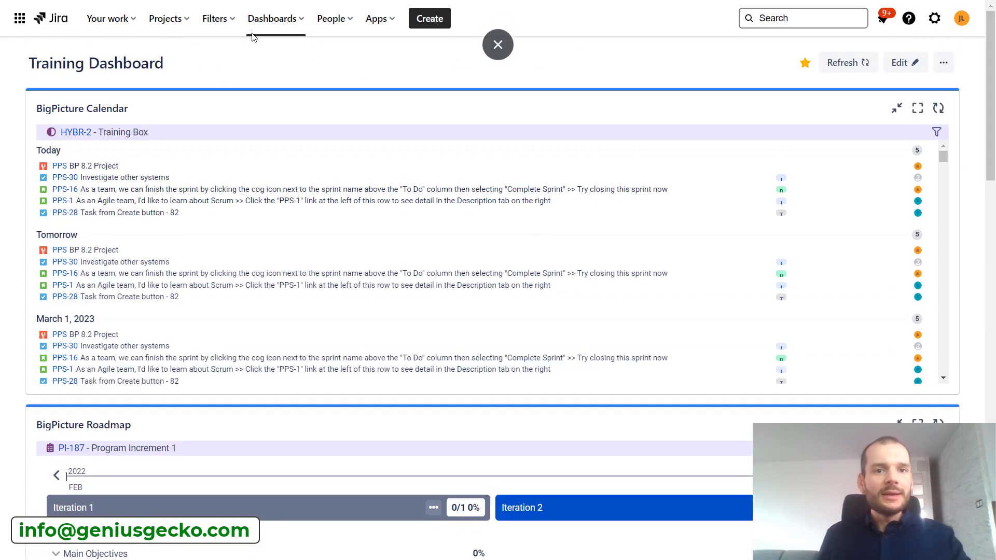
- Launch BigPicture from Apps and open Training Box from the Overview list
{"action": "left_click", "coordinate": [377, 19]}
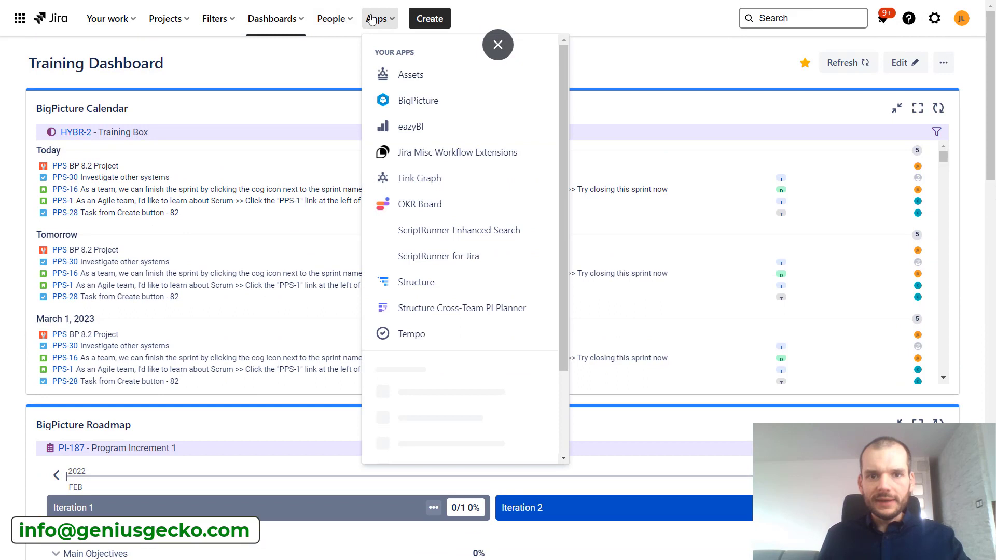
{"action": "left_click", "coordinate": [423, 102]}
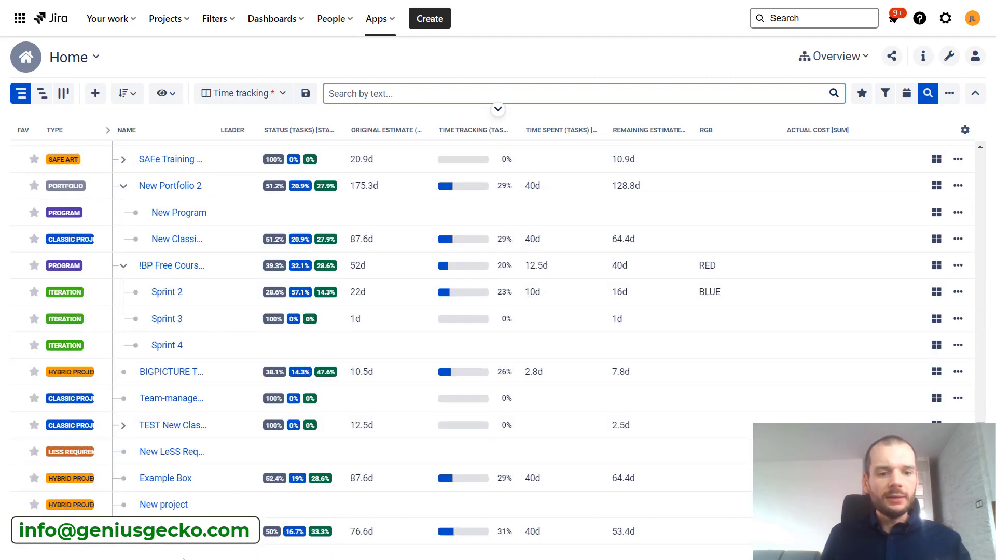
{"action": "left_click", "coordinate": [171, 531]}
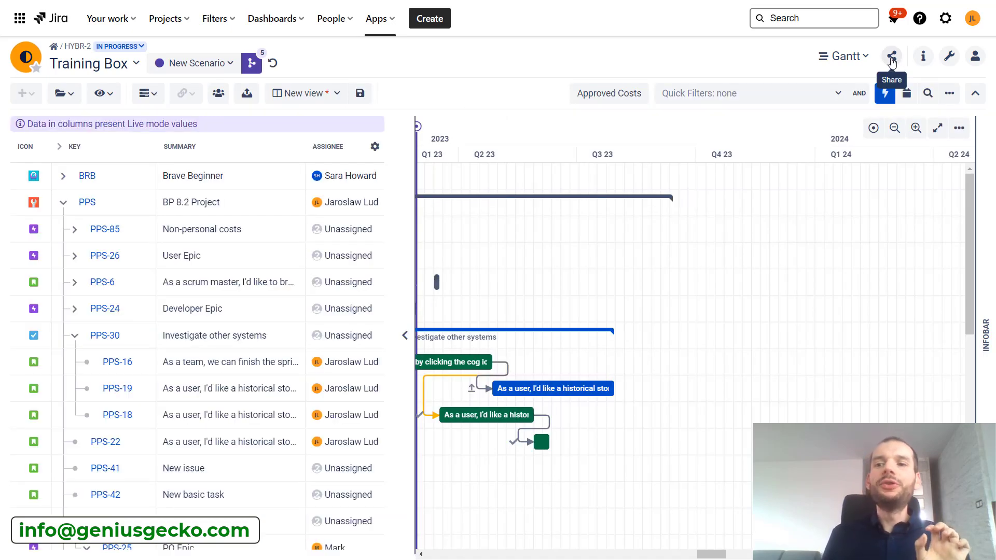
- Open the Share view dialog for the Training Box Gantt and select its shareable URL
{"action": "left_click", "coordinate": [892, 57]}
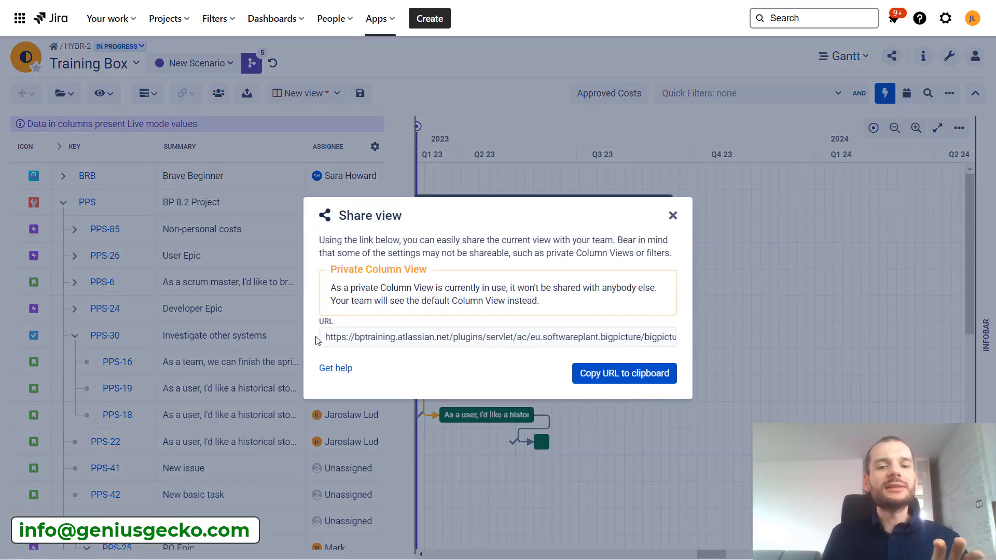
{"action": "left_click", "coordinate": [639, 339]}
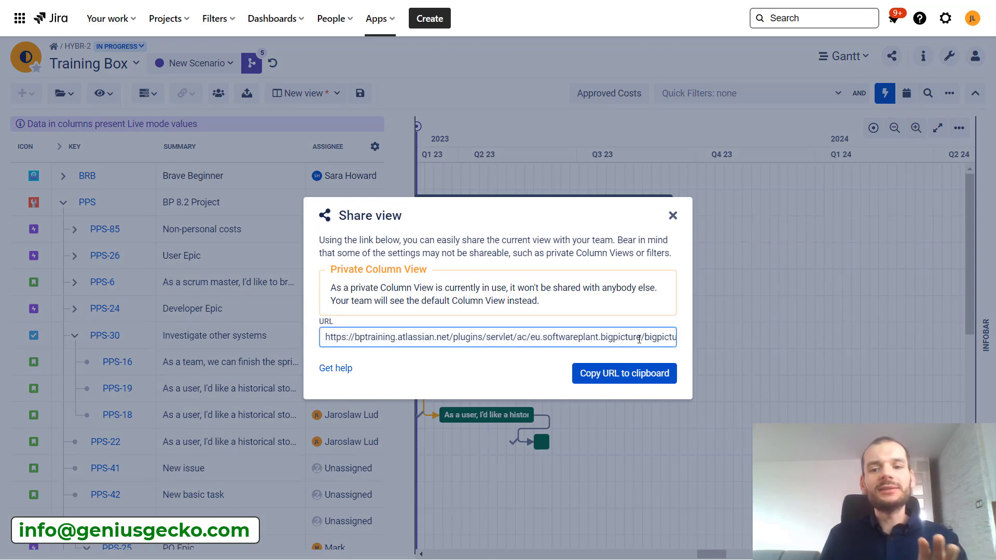